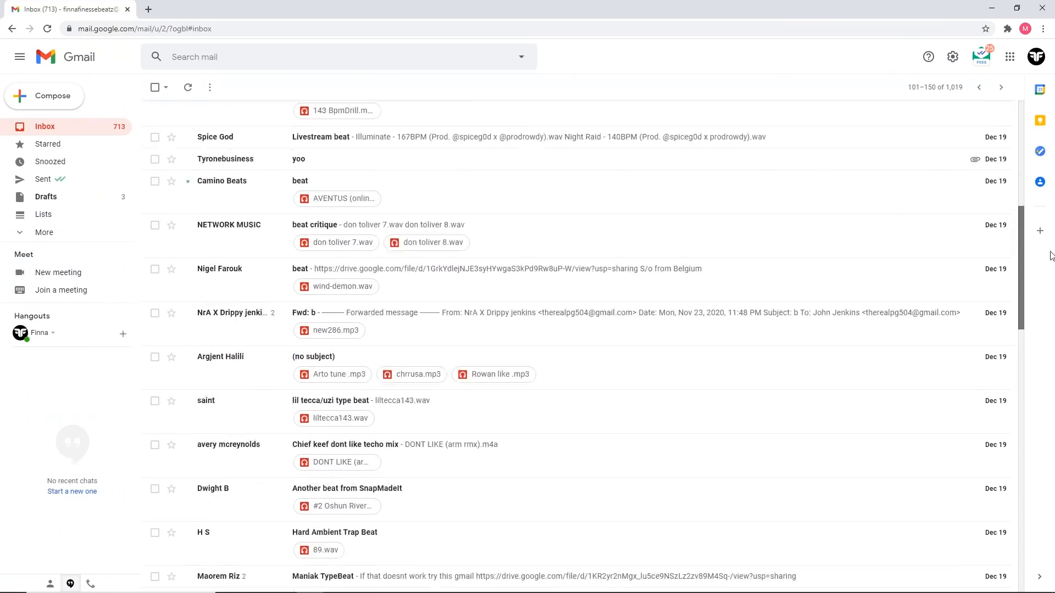
{"action": "left_click_drag", "start_coordinate": [1022, 264], "coordinate": [1021, 528]}
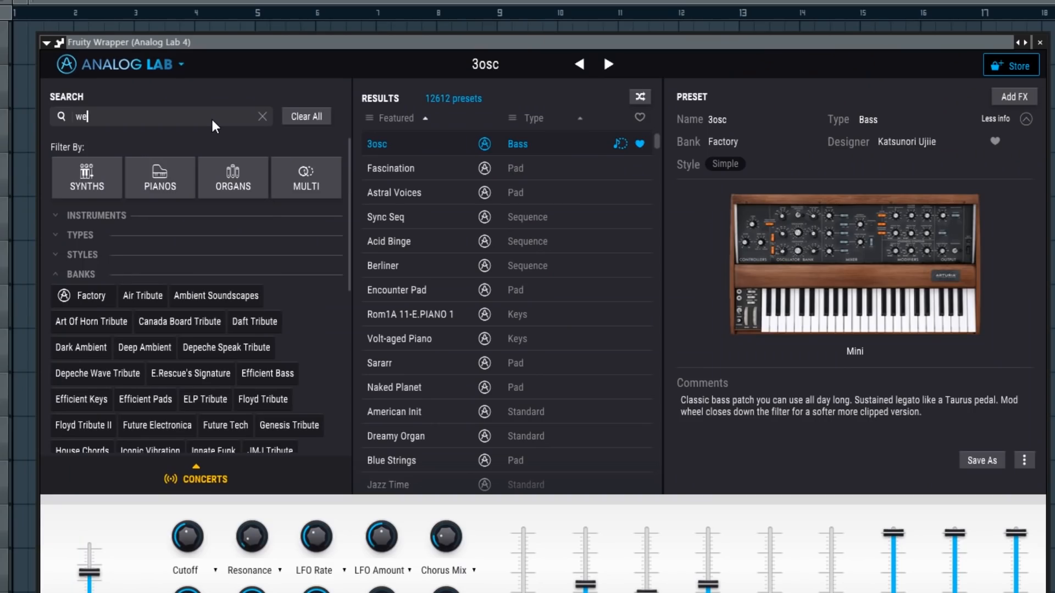
Step: Search the Analog Lab presets for "weird arp sound things" and browse the Pads + Strings patches in Omnisphere
{"action": "type", "text": "rd arp sound things"}
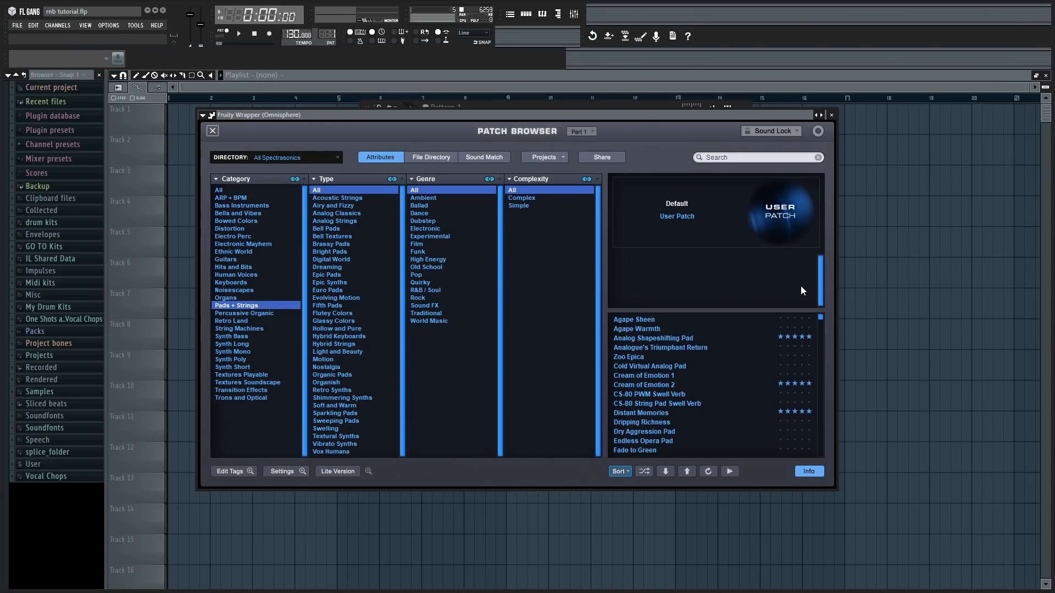
{"action": "left_click_drag", "start_coordinate": [822, 319], "coordinate": [849, 389]}
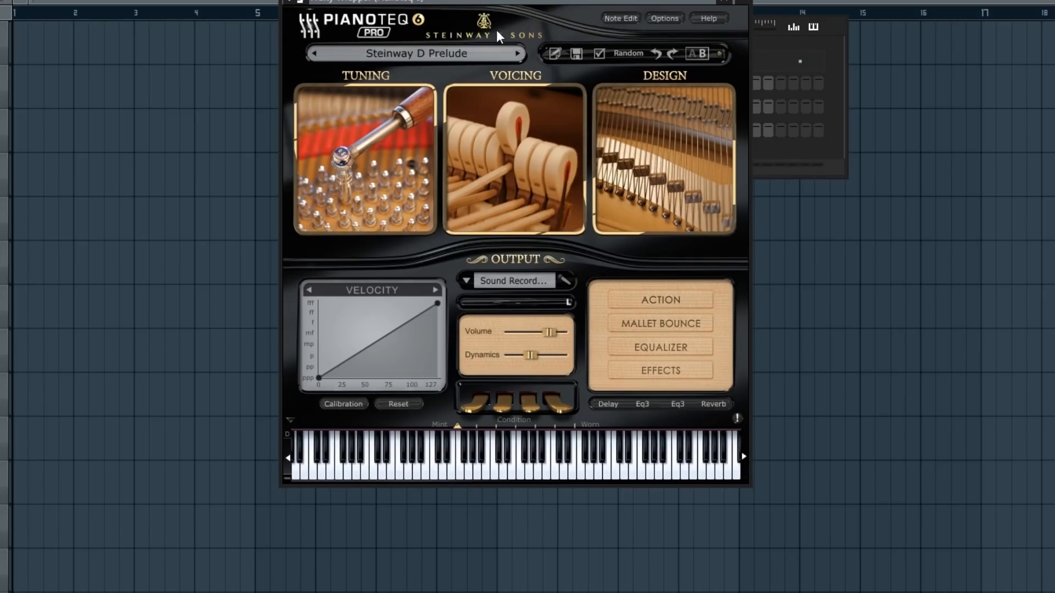
Step: Load the YC5 Player preset from the Grand YC5 pianos in Pianoteq
{"action": "left_click", "coordinate": [420, 57]}
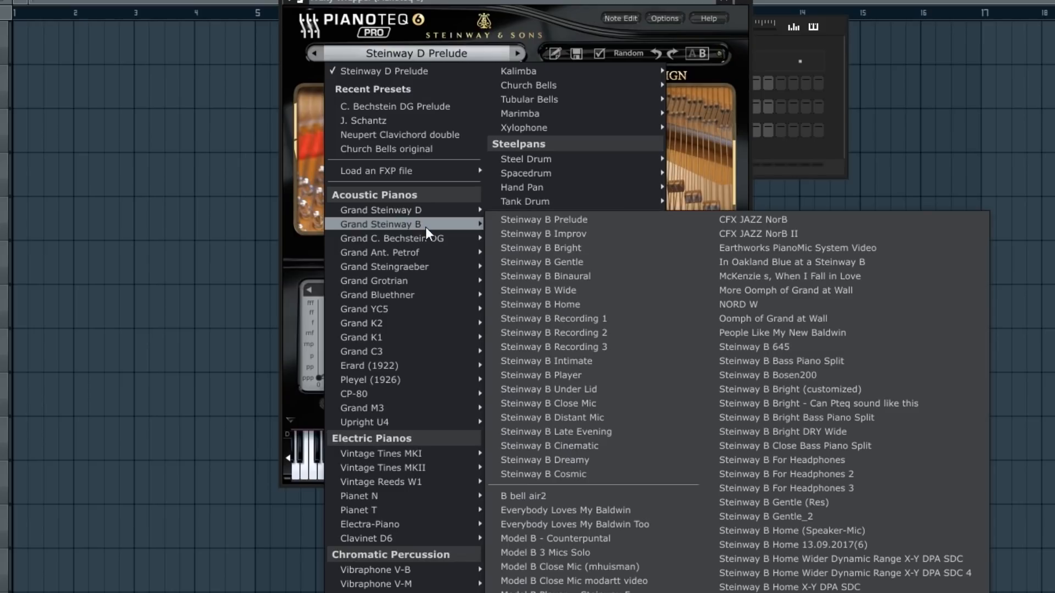
{"action": "mouse_move", "coordinate": [404, 311]}
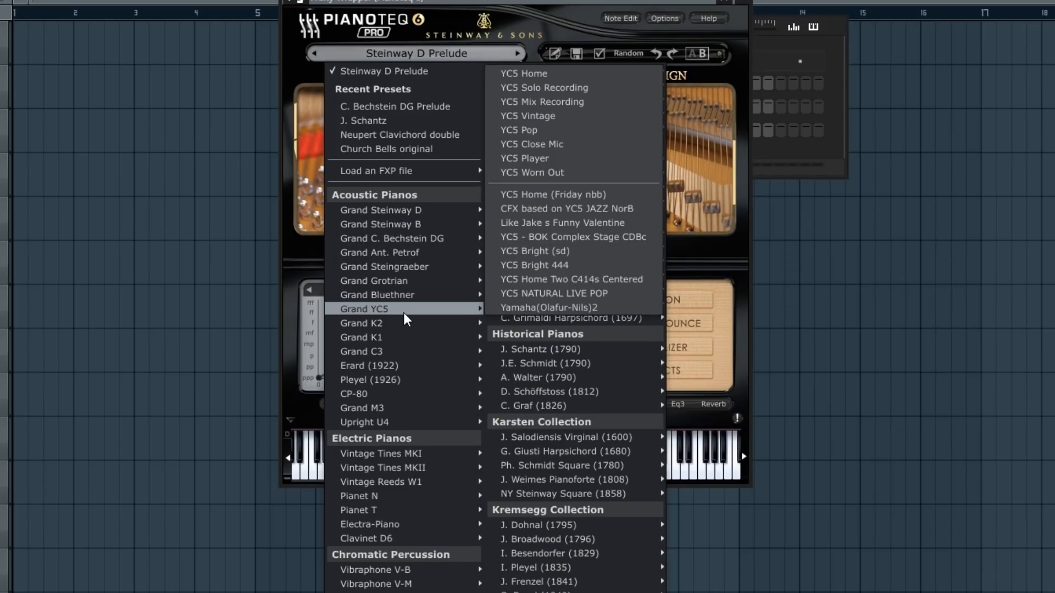
{"action": "left_click", "coordinate": [525, 156]}
Step: Load the Steinway B Home preset from the Grand Steinway B pianos in Pianoteq
{"action": "left_click", "coordinate": [402, 51]}
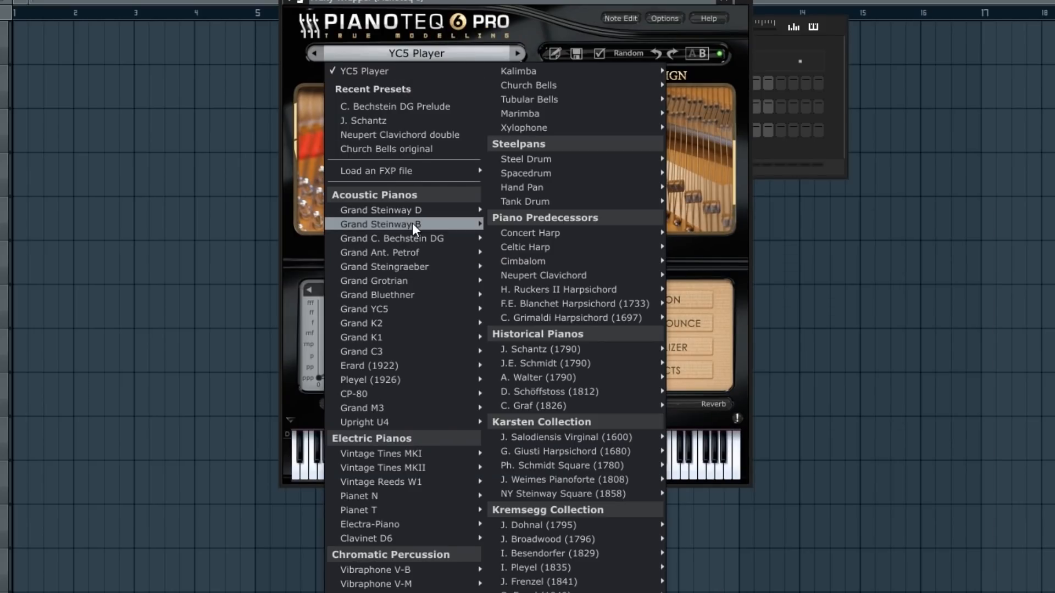
{"action": "mouse_move", "coordinate": [412, 223]}
{"action": "left_click", "coordinate": [592, 304]}
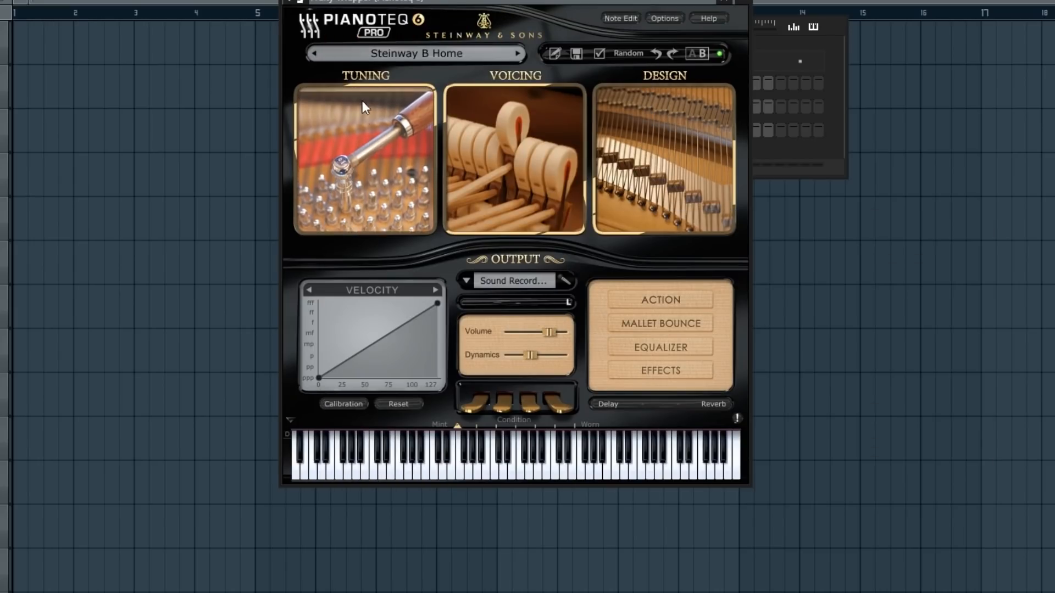
{"action": "left_click", "coordinate": [375, 55]}
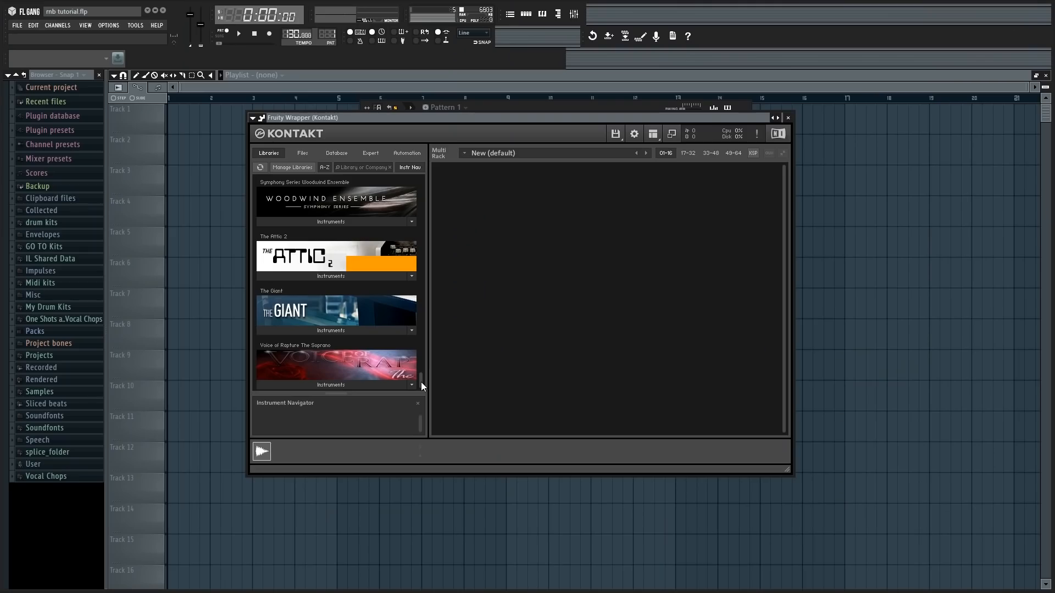
Step: Browse the installed instrument libraries in Kontakt
{"action": "scroll", "coordinate": [422, 378], "scroll_direction": "up", "scroll_amount": 5}
{"action": "mouse_move", "coordinate": [423, 377]}
{"action": "left_mouse_down"}
{"action": "mouse_move", "coordinate": [412, 187]}
{"action": "mouse_move", "coordinate": [423, 268]}
{"action": "mouse_move", "coordinate": [421, 385]}
{"action": "left_mouse_up"}
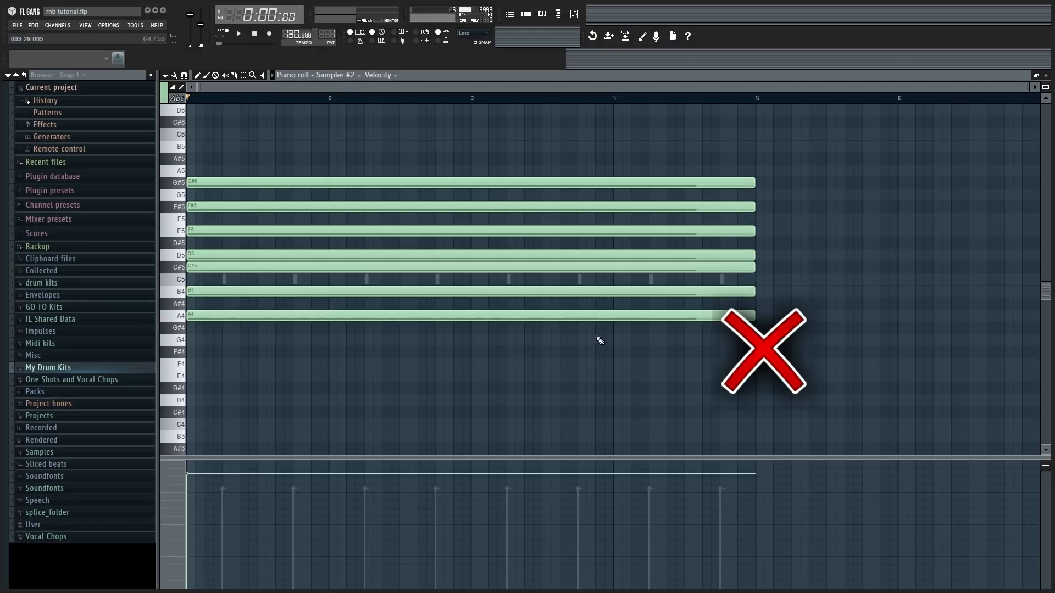
{"action": "scroll", "coordinate": [596, 341], "scroll_direction": "up", "scroll_amount": 3}
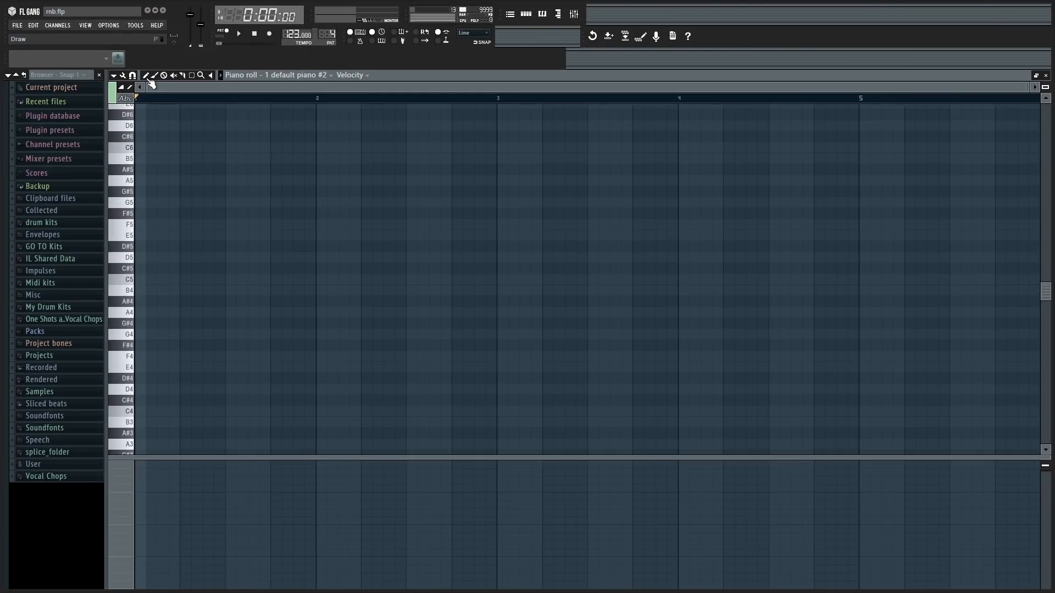
Step: Stamp an m7b9 chord with its root on A#4 at the start of bar 1 in the piano roll
{"action": "left_click", "coordinate": [145, 78]}
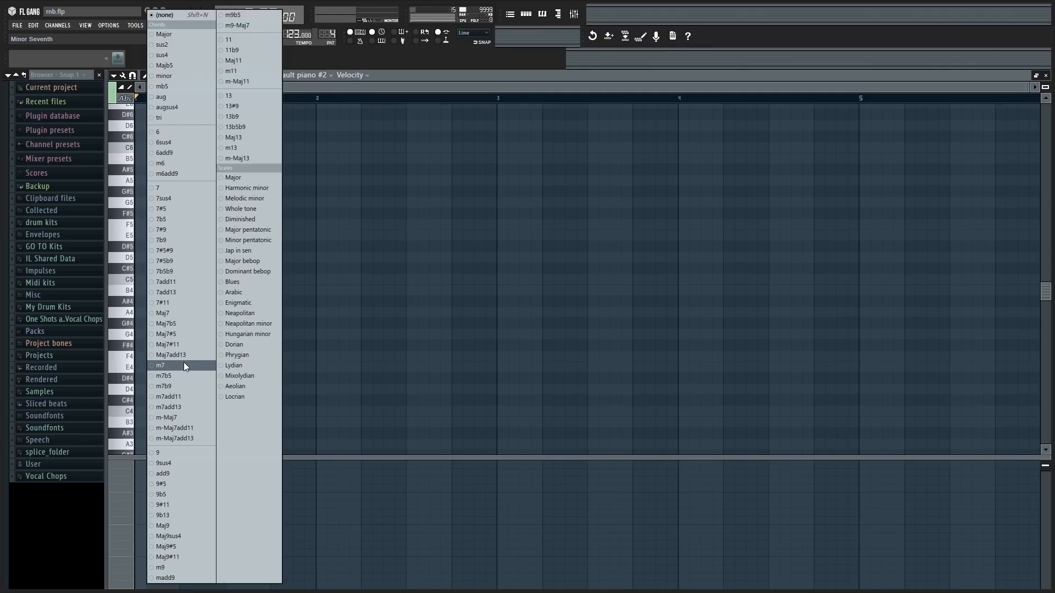
{"action": "left_click", "coordinate": [183, 385]}
{"action": "left_click_drag", "start_coordinate": [152, 302], "coordinate": [140, 303]}
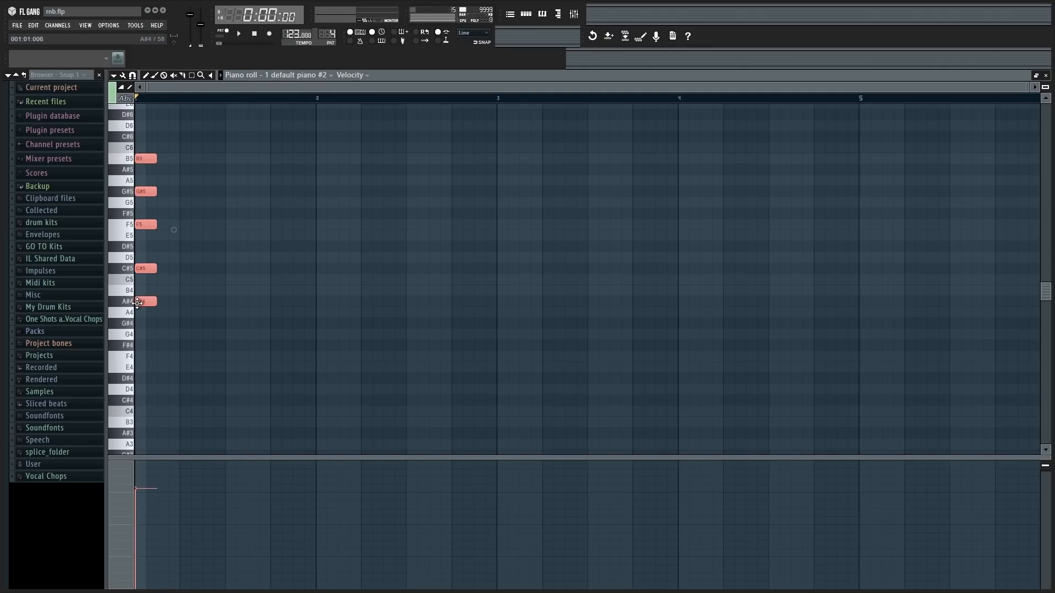
Step: Rework the bar 2 chord by removing G4, raising D5 an octave to D6, and adding E5
{"action": "key", "text": "space"}
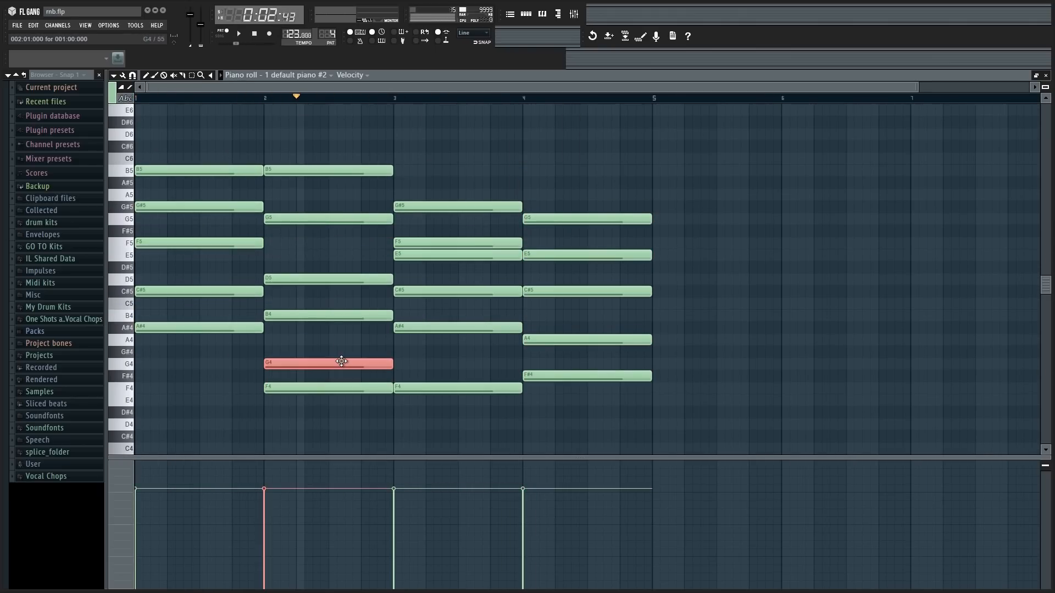
{"action": "key", "text": "ctrl+Up"}
{"action": "left_click", "coordinate": [311, 166]}
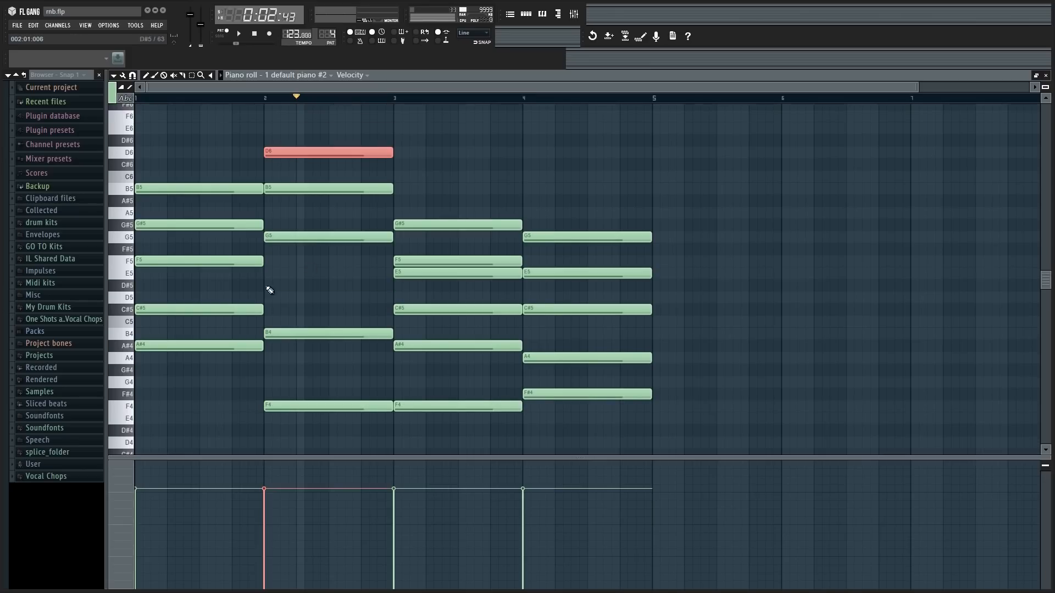
{"action": "left_click", "coordinate": [294, 273]}
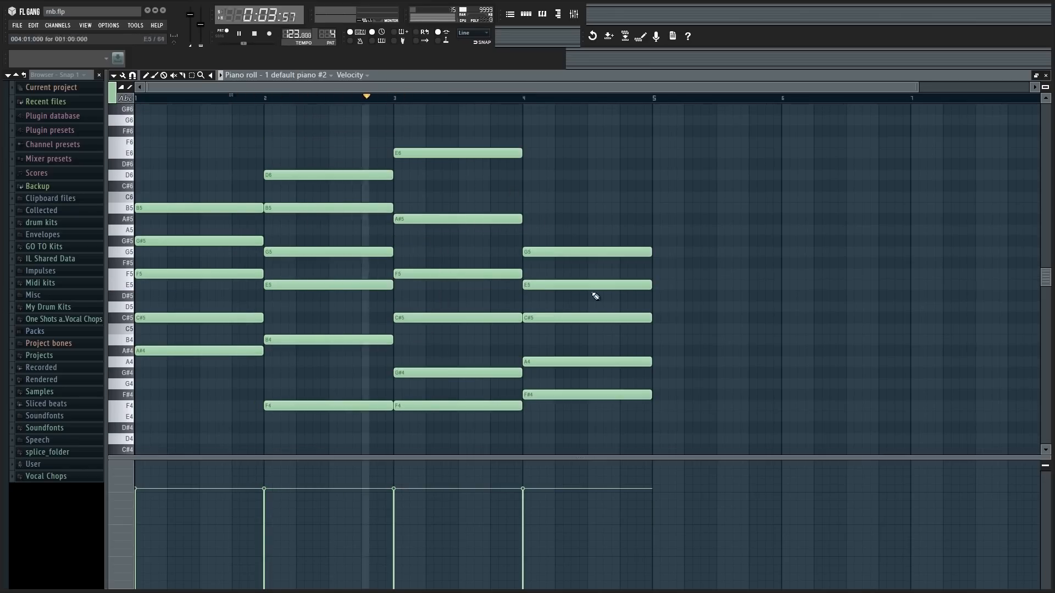
Step: Raise the E5 note of the bar 4 chord to F5
{"action": "left_click_drag", "start_coordinate": [673, 225], "coordinate": [530, 424]}
{"action": "left_click", "coordinate": [605, 148], "text": "ctrl"}
{"action": "mouse_move", "coordinate": [592, 285]}
{"action": "left_mouse_down"}
{"action": "mouse_move", "coordinate": [592, 318]}
{"action": "mouse_move", "coordinate": [588, 273]}
{"action": "left_mouse_up"}
Step: Raise D6 to E6 and B4 to C#5 in the bar 2 chord, and F#4 to G#4 in bar 4
{"action": "left_click_drag", "start_coordinate": [358, 175], "coordinate": [359, 153]}
{"action": "left_click_drag", "start_coordinate": [357, 340], "coordinate": [358, 318]}
{"action": "left_click", "coordinate": [372, 98]}
{"action": "scroll", "coordinate": [587, 286], "scroll_direction": "down", "scroll_amount": 1}
{"action": "left_click_drag", "start_coordinate": [549, 384], "coordinate": [548, 362]}
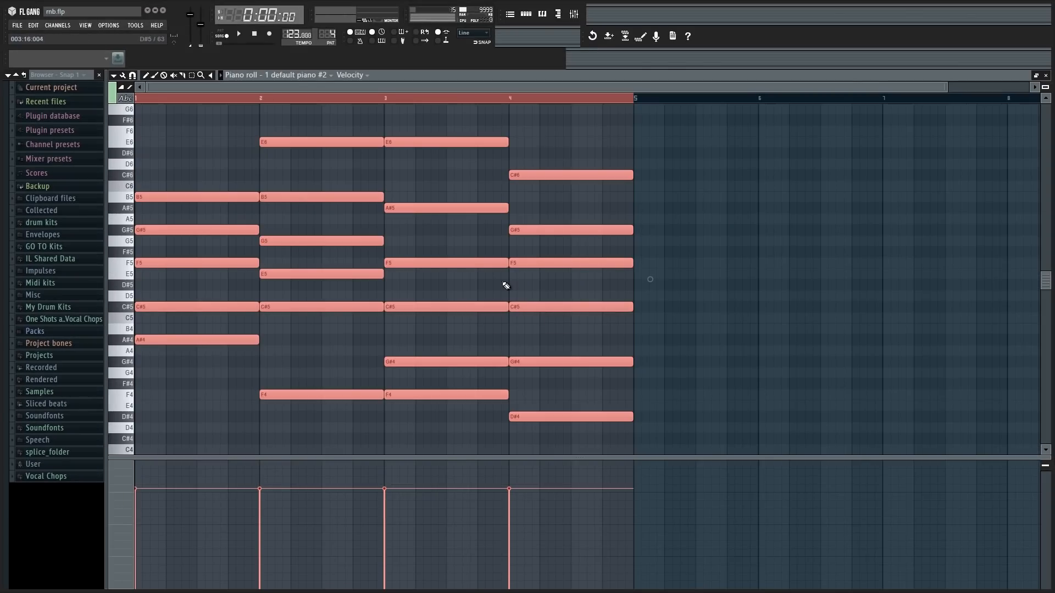
Step: Flip the whole four-bar chord progression horizontally to reverse the order of the chords
{"action": "key", "text": "alt+y"}
{"action": "left_click", "coordinate": [543, 320]}
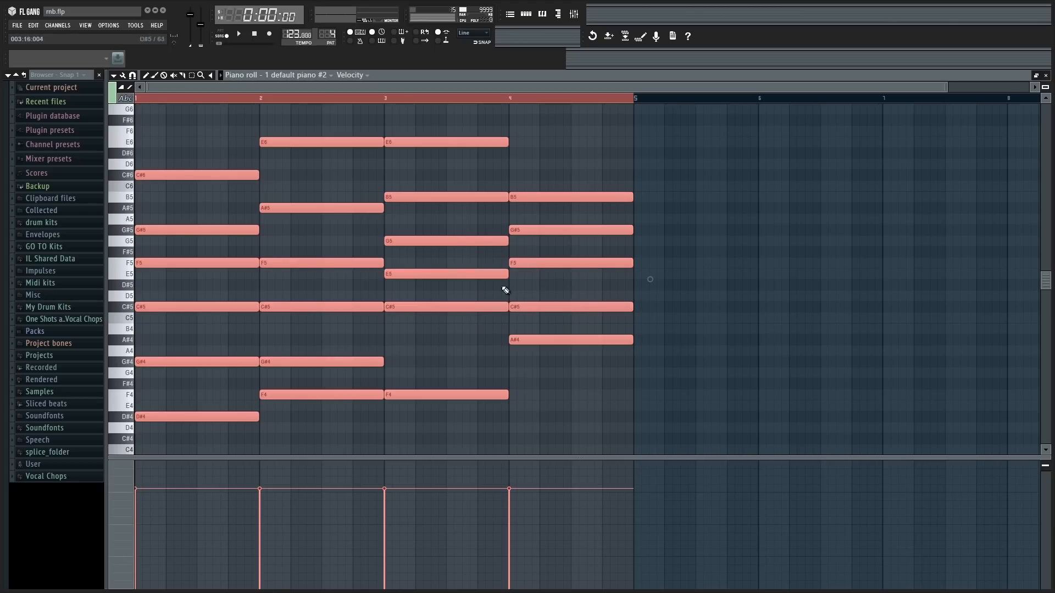
{"action": "left_click", "coordinate": [452, 260]}
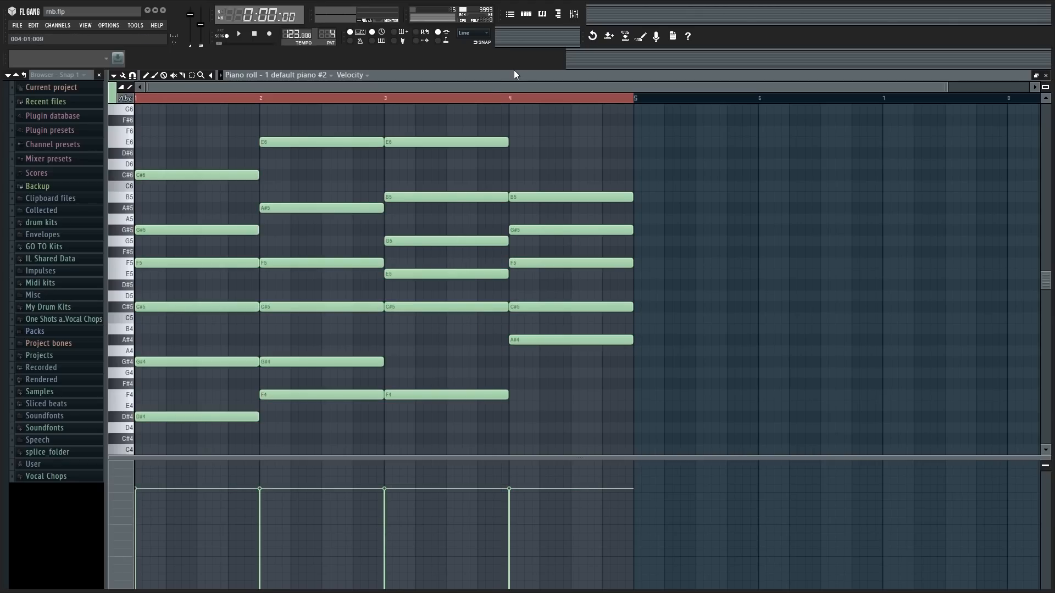
Step: Reverse the gin$eng 808 7 sample on Track 1 of the playlist
{"action": "key", "text": "F5"}
{"action": "double_click", "coordinate": [229, 117]}
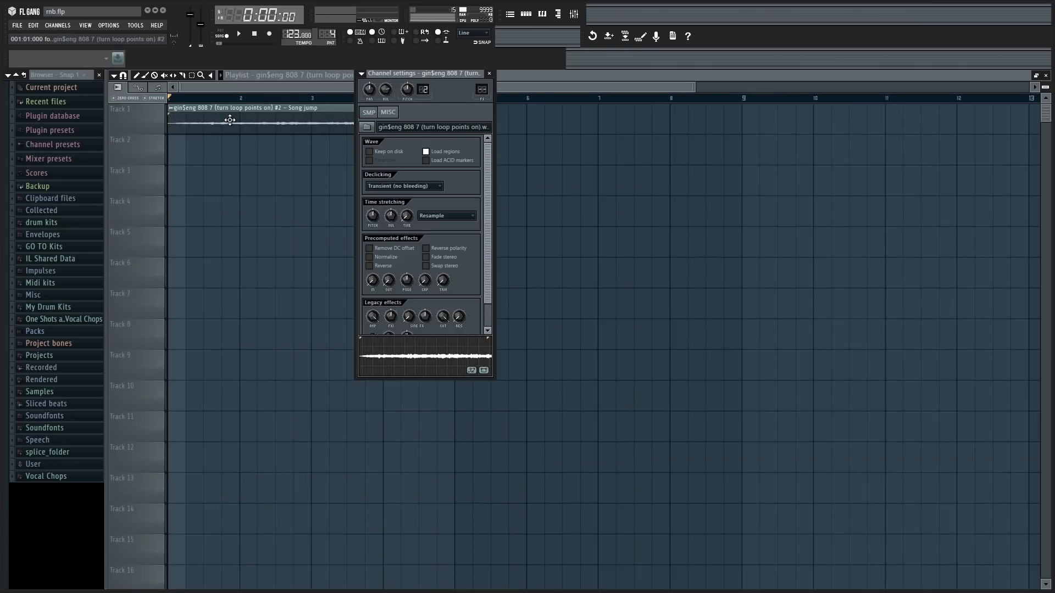
{"action": "left_click", "coordinate": [369, 266]}
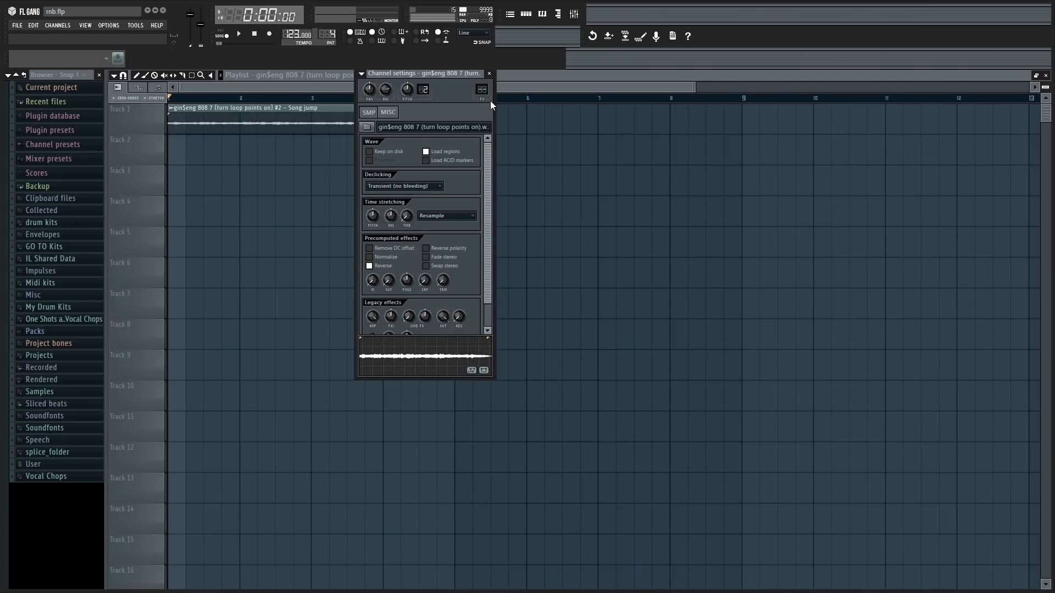
{"action": "left_click", "coordinate": [489, 74]}
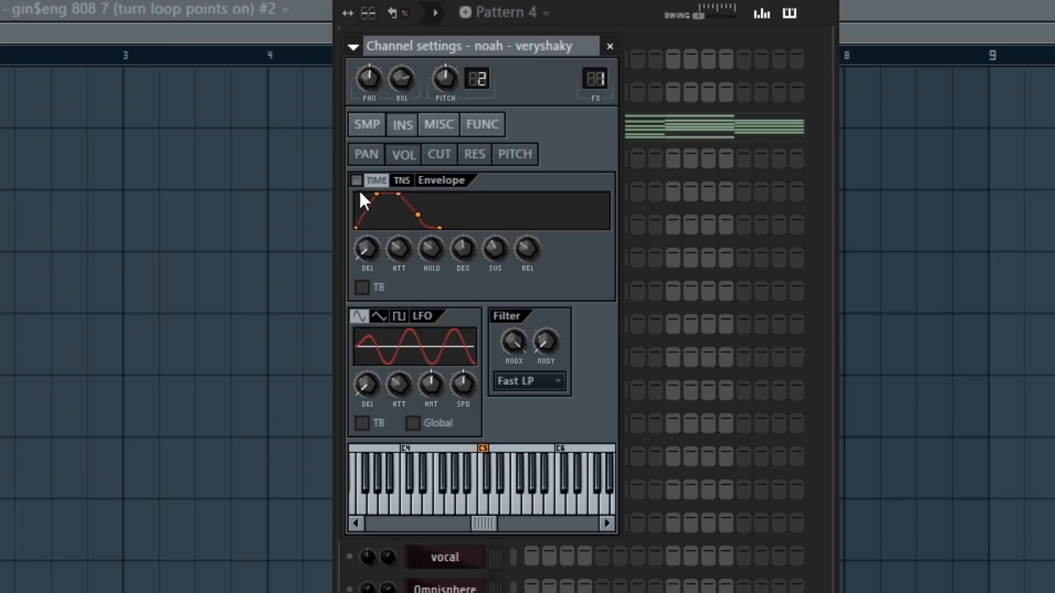
Step: Enable the volume envelope of the noah - veryshaky channel and shape its attack, hold, decay and release
{"action": "left_click", "coordinate": [356, 181]}
{"action": "left_click_drag", "start_coordinate": [400, 247], "coordinate": [497, 283]}
{"action": "left_click_drag", "start_coordinate": [524, 242], "coordinate": [524, 226]}
{"action": "left_click_drag", "start_coordinate": [462, 247], "coordinate": [495, 234]}
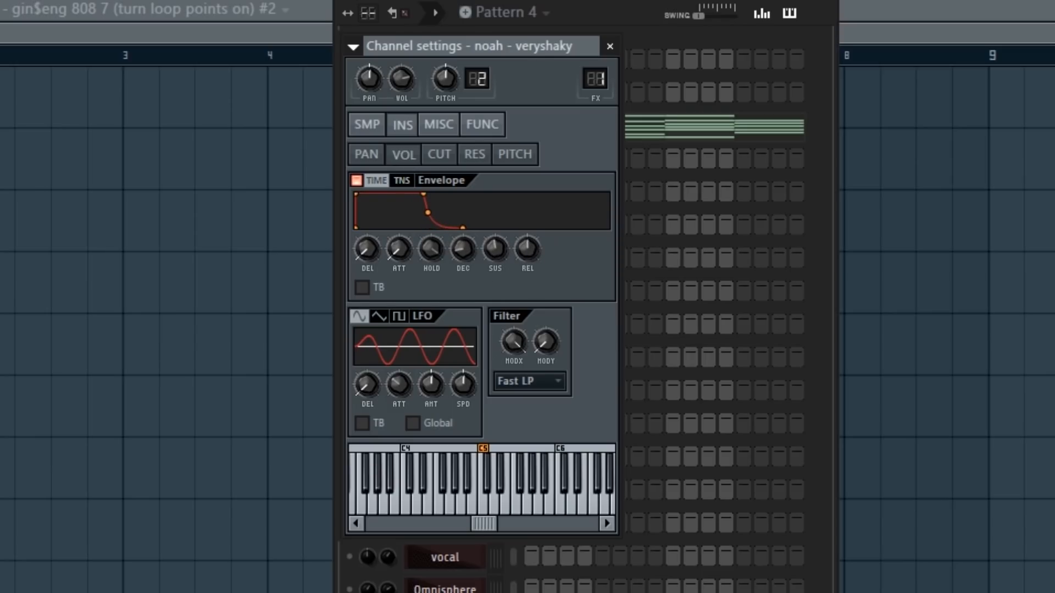
{"action": "left_click_drag", "start_coordinate": [399, 250], "coordinate": [399, 242]}
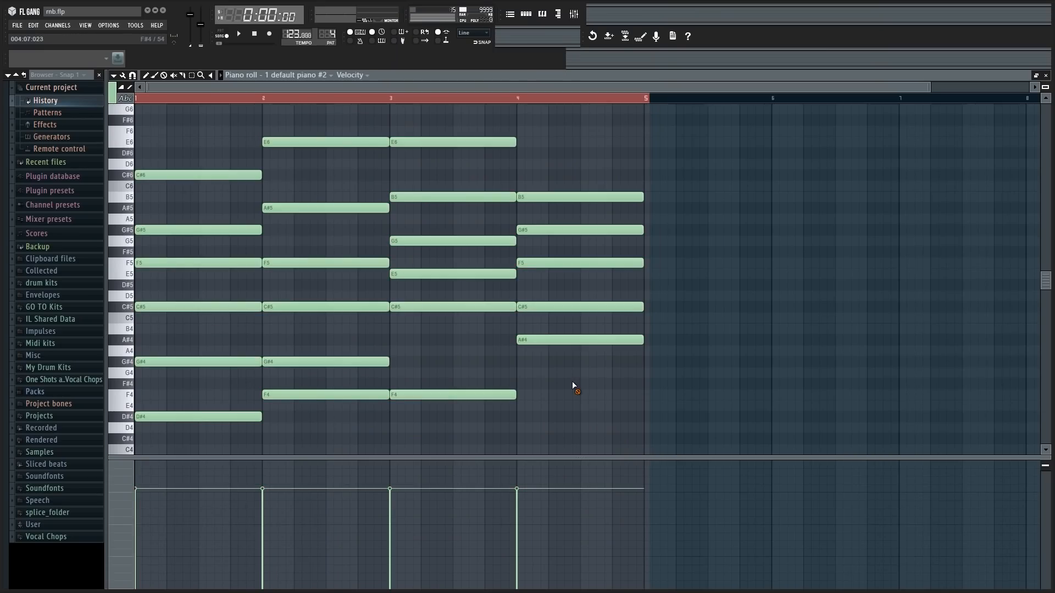
Step: Strum all the chord notes in the piano roll by staggering their start and end times
{"action": "left_click_drag", "start_coordinate": [749, 432], "coordinate": [136, 132]}
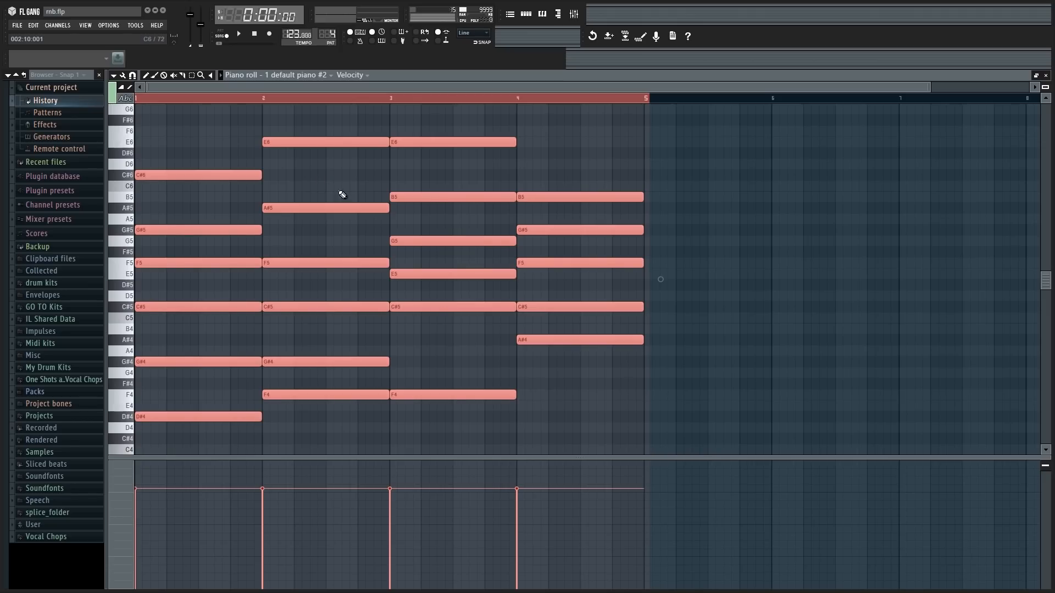
{"action": "key", "text": "alt+s"}
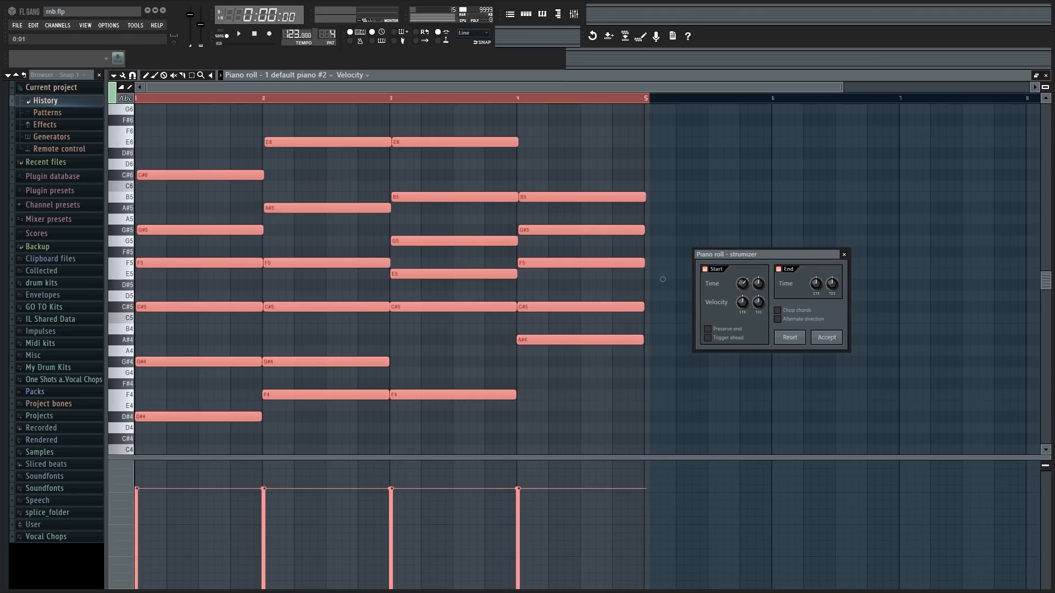
{"action": "left_click", "coordinate": [826, 337]}
{"action": "left_click", "coordinate": [800, 383]}
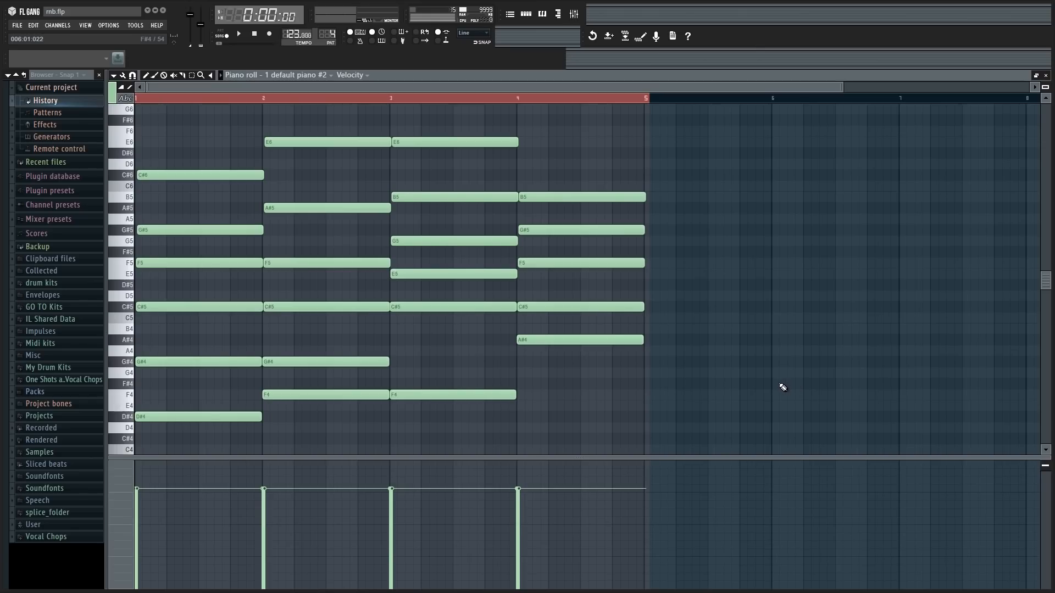
{"action": "key", "text": "ctrl+a"}
{"action": "key", "text": "alt+s"}
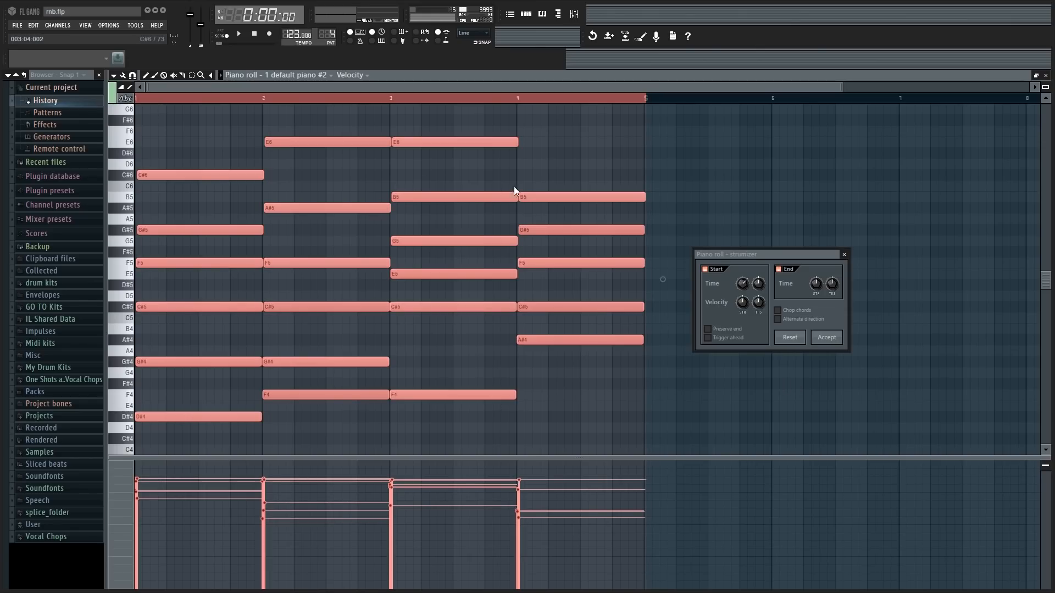
{"action": "left_click", "coordinate": [845, 255]}
Step: Randomize the velocities of all the chord notes with the Randomizer's bipolar levels
{"action": "key", "text": "alt+r"}
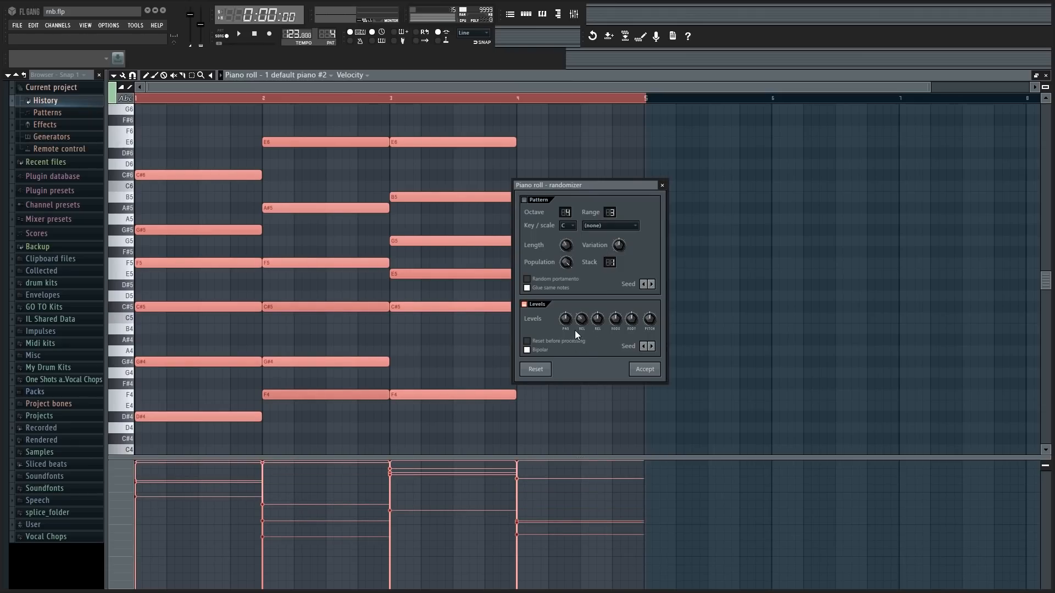
{"action": "mouse_move", "coordinate": [580, 324]}
{"action": "left_mouse_down"}
{"action": "mouse_move", "coordinate": [580, 337]}
{"action": "mouse_move", "coordinate": [578, 321]}
{"action": "left_mouse_up"}
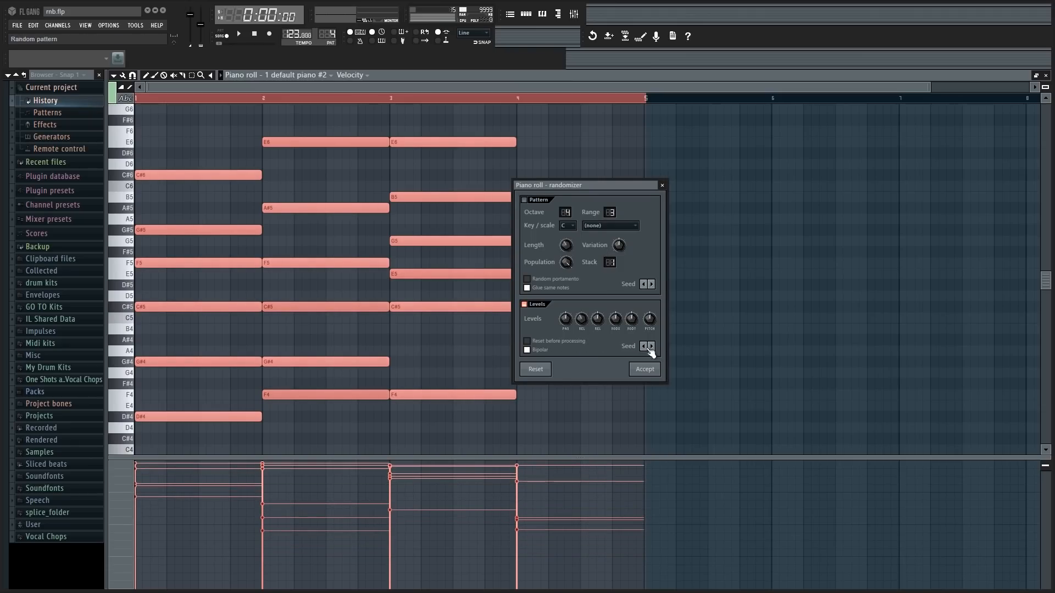
{"action": "left_click", "coordinate": [649, 370]}
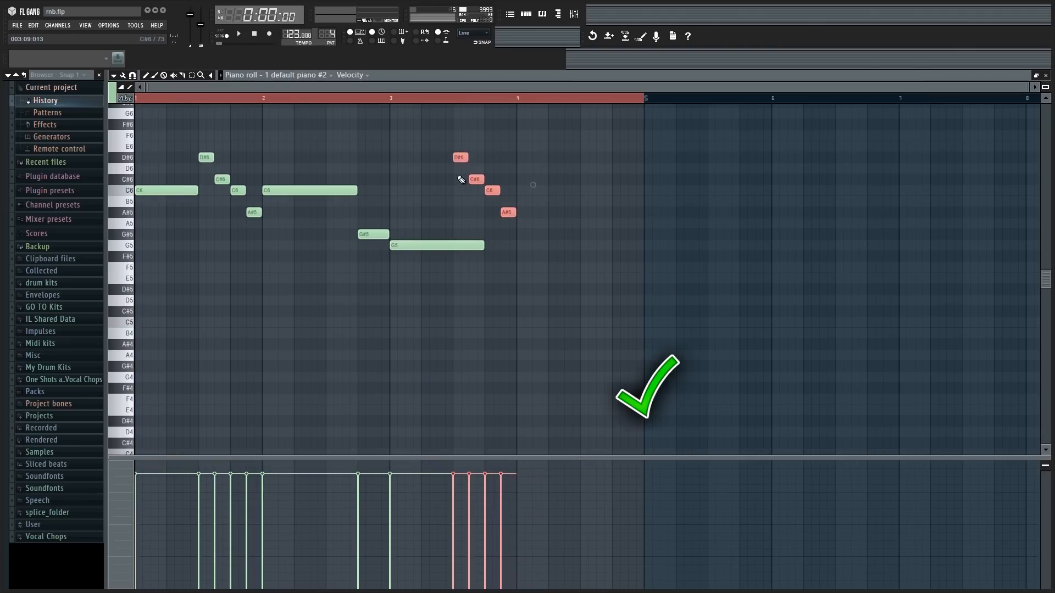
Step: Change the repeated run at the end of bar 3 to C#6, C6, A#5, A5, and fill bar 4 with sustained A#5 and F5 notes
{"action": "left_click_drag", "start_coordinate": [461, 157], "coordinate": [460, 180]}
{"action": "left_click_drag", "start_coordinate": [476, 179], "coordinate": [492, 212]}
{"action": "mouse_move", "coordinate": [508, 212]}
{"action": "left_mouse_down"}
{"action": "mouse_move", "coordinate": [508, 234]}
{"action": "mouse_move", "coordinate": [577, 213]}
{"action": "left_mouse_up"}
{"action": "left_click_drag", "start_coordinate": [582, 267], "coordinate": [643, 267]}
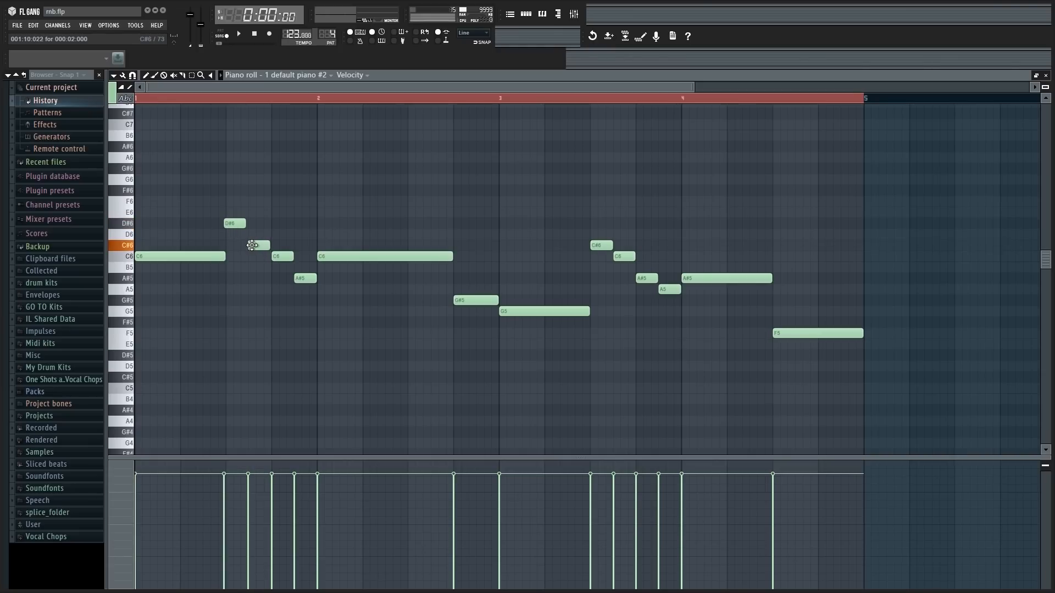
Step: Shorten the long C6 note in bar 2 and nudge the melody notes after it slightly off the grid
{"action": "left_click_drag", "start_coordinate": [452, 257], "coordinate": [399, 257]}
{"action": "left_click_drag", "start_coordinate": [463, 301], "coordinate": [460, 300]}
{"action": "left_click_drag", "start_coordinate": [623, 257], "coordinate": [623, 257]}
{"action": "left_click_drag", "start_coordinate": [601, 246], "coordinate": [603, 245]}
{"action": "left_click_drag", "start_coordinate": [647, 278], "coordinate": [647, 279]}
{"action": "left_click_drag", "start_coordinate": [669, 290], "coordinate": [677, 292]}
{"action": "scroll", "coordinate": [188, 259], "scroll_direction": "down", "scroll_amount": 1}
{"action": "left_click_drag", "start_coordinate": [648, 331], "coordinate": [650, 331]}
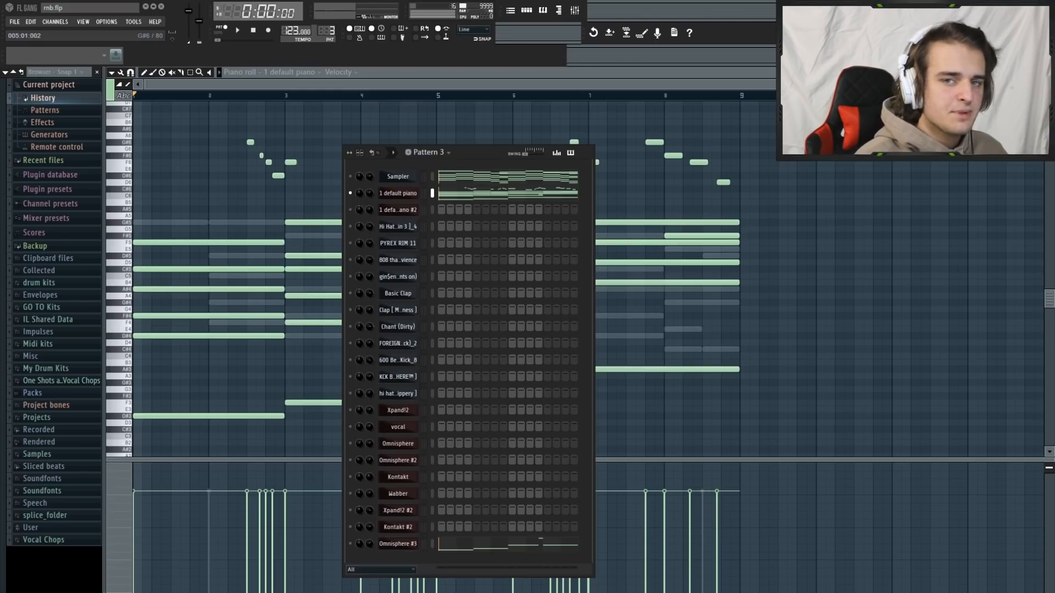
Step: Play back Pattern 3
{"action": "key", "text": "space"}
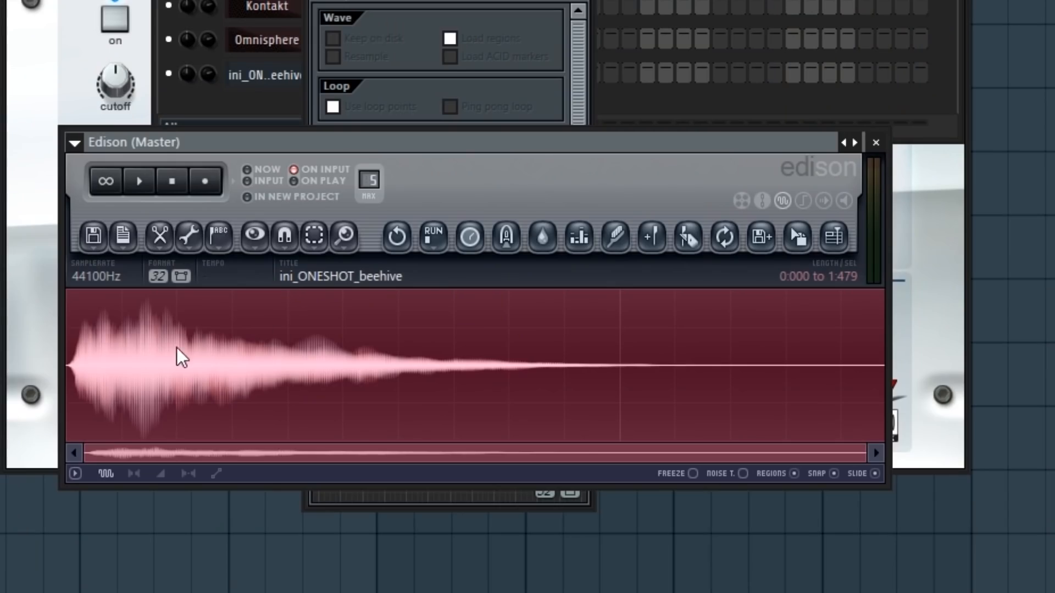
Step: Delete the loud opening part of the ini_ONESHOT_beehive sample in Edison, from about 0:016 to 0:571
{"action": "left_click_drag", "start_coordinate": [176, 348], "coordinate": [384, 361]}
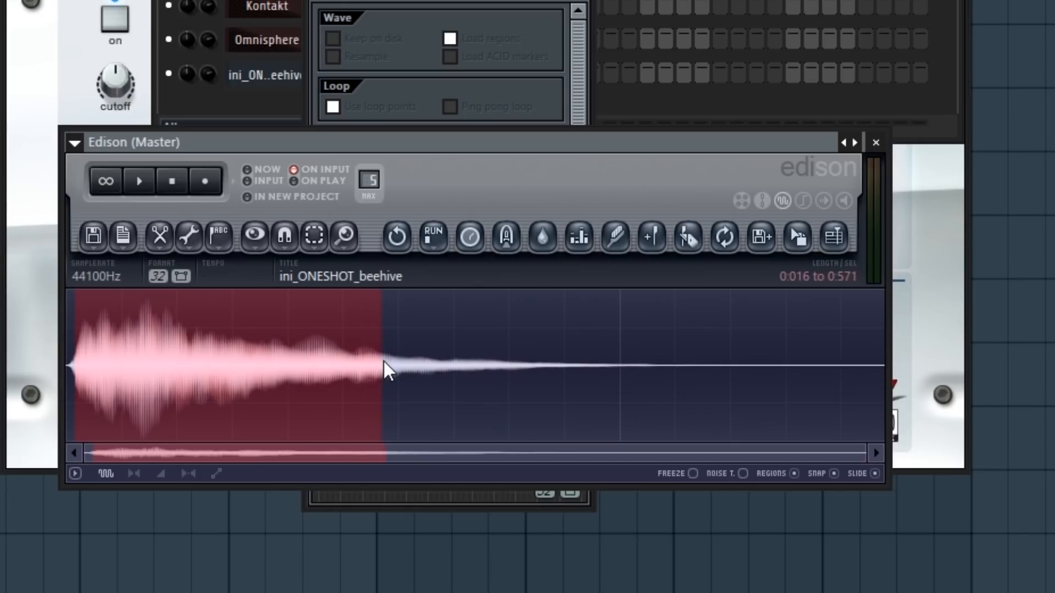
{"action": "key", "text": "Delete"}
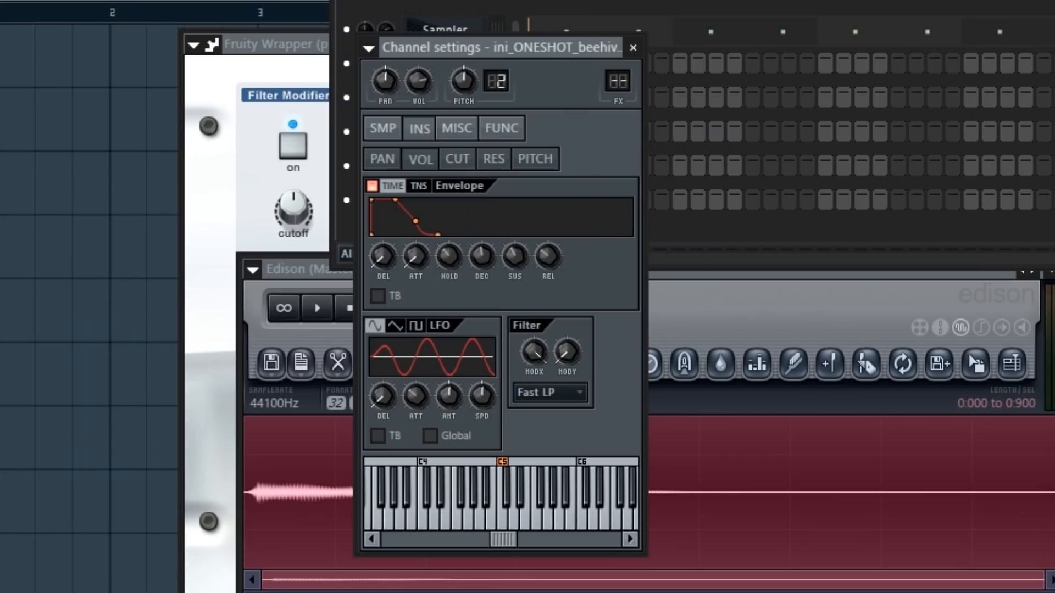
Step: Shape the volume envelope of the ini_ONESHOT_beehive channel by adjusting its hold, decay and attack
{"action": "left_click_drag", "start_coordinate": [449, 257], "coordinate": [448, 250]}
{"action": "left_click_drag", "start_coordinate": [482, 256], "coordinate": [551, 250]}
{"action": "left_click_drag", "start_coordinate": [411, 260], "coordinate": [411, 251]}
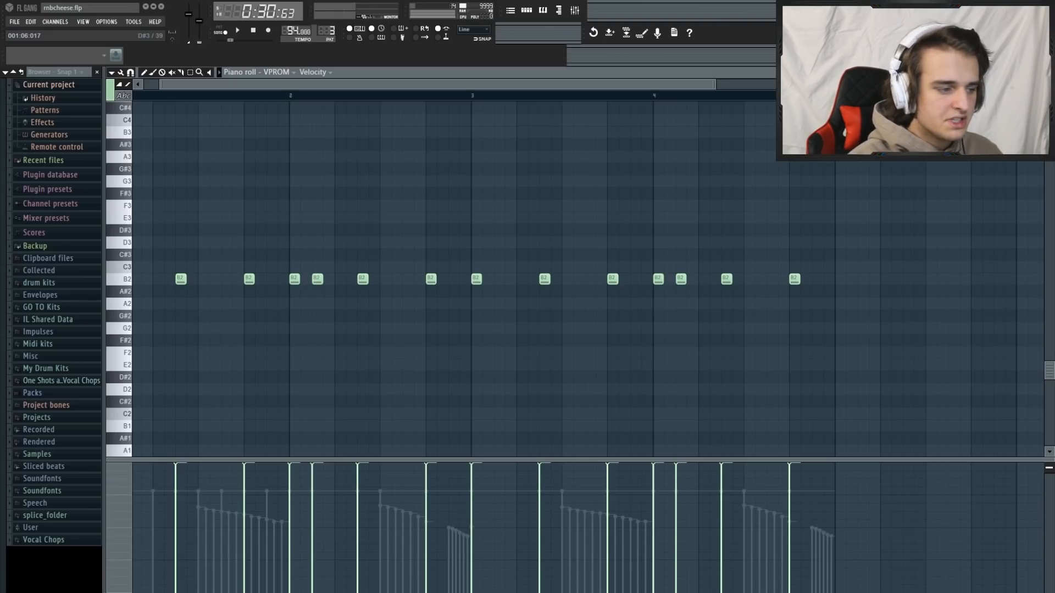
Step: Open the mixer to examine the Fruity Parametric EQ 2 on Insert 14
{"action": "key", "text": "F9"}
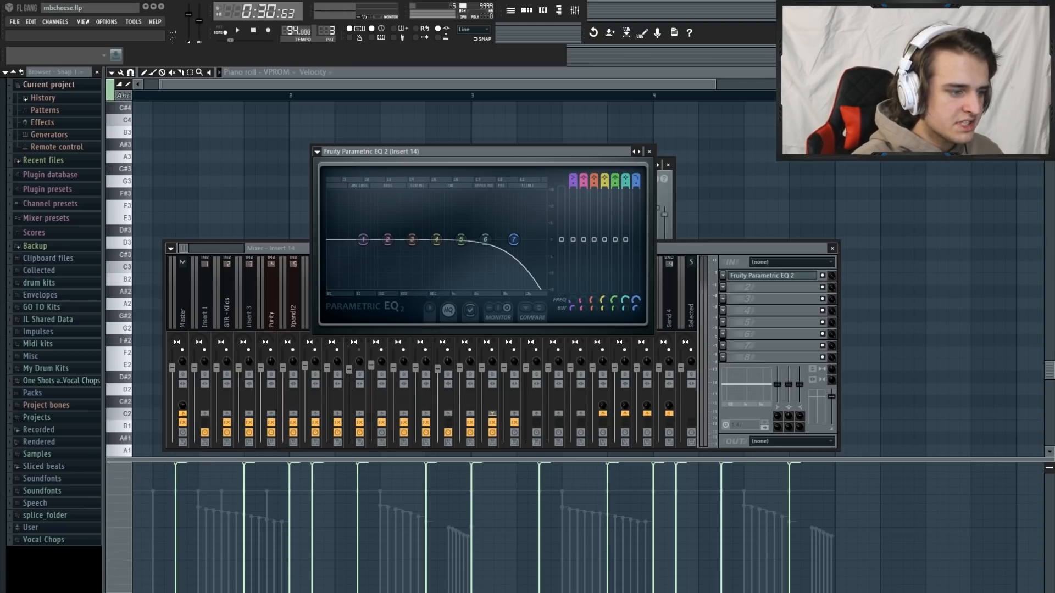